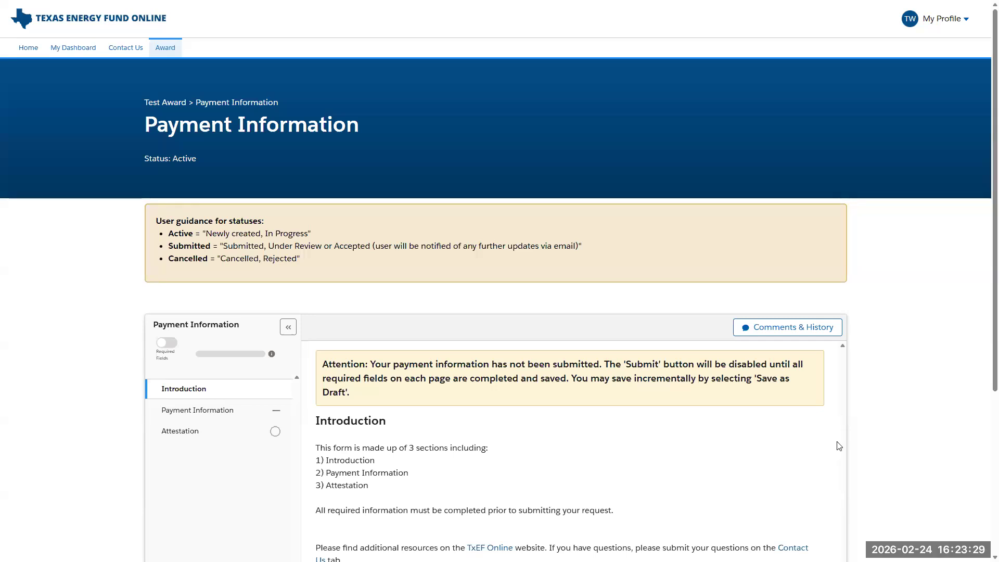
Add a payment information row for Test Bank with the beneficiary, administrative agent, borrower contact, account and address details filled in.
scroll(839, 443, "down", 3)
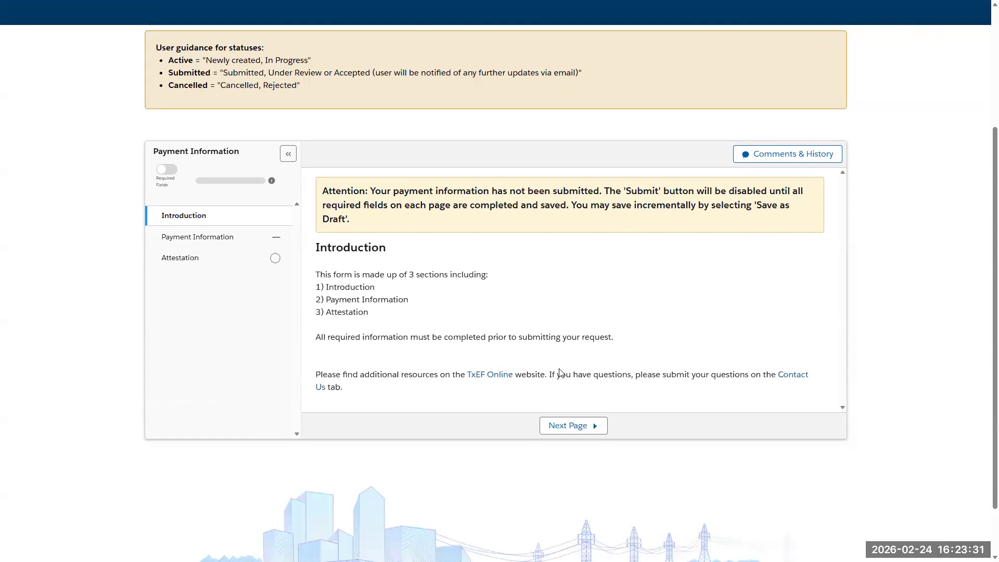
left_click(575, 427)
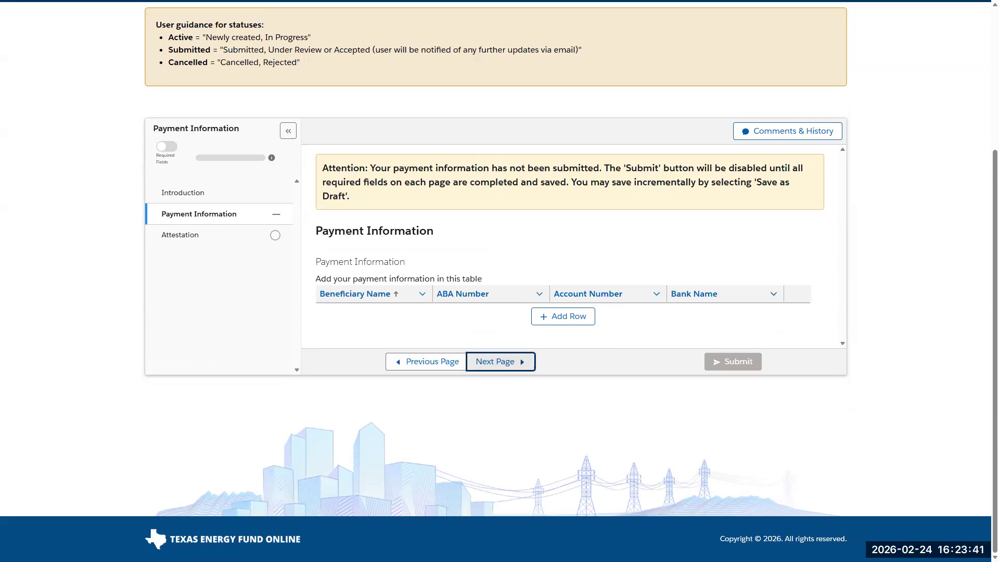
left_click(581, 323)
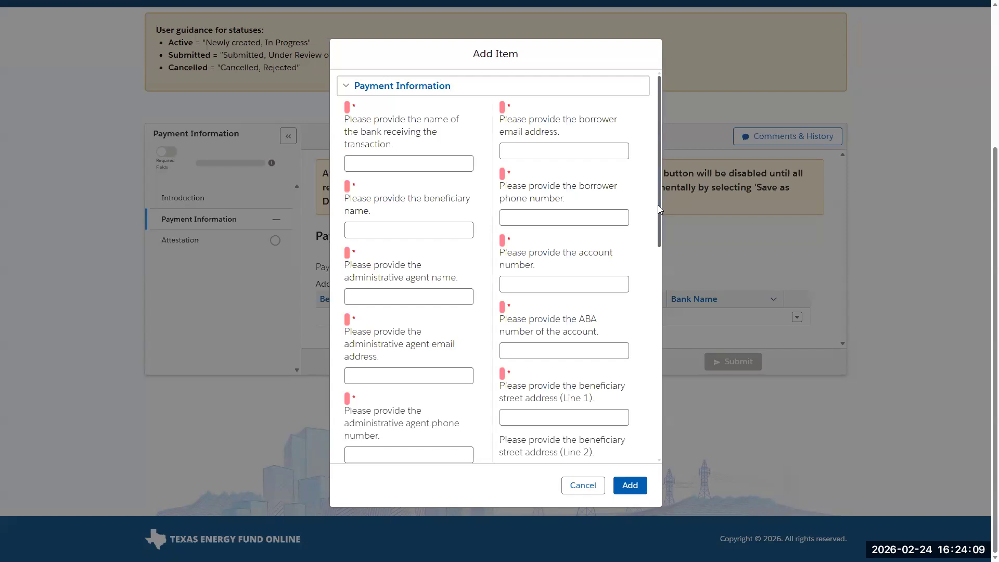
scroll(659, 214, "down", 3)
scroll(660, 416, "down", 7)
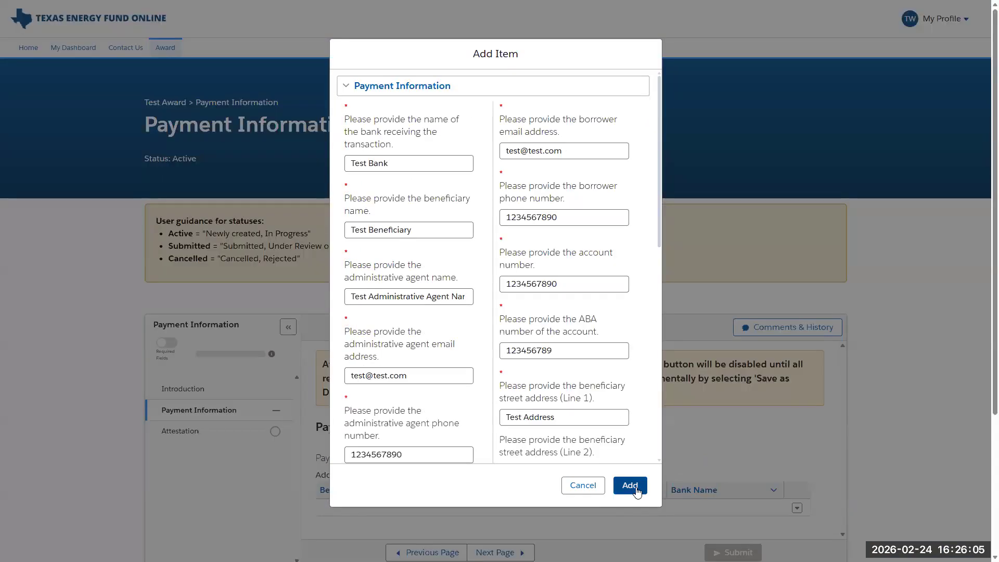
left_click(637, 490)
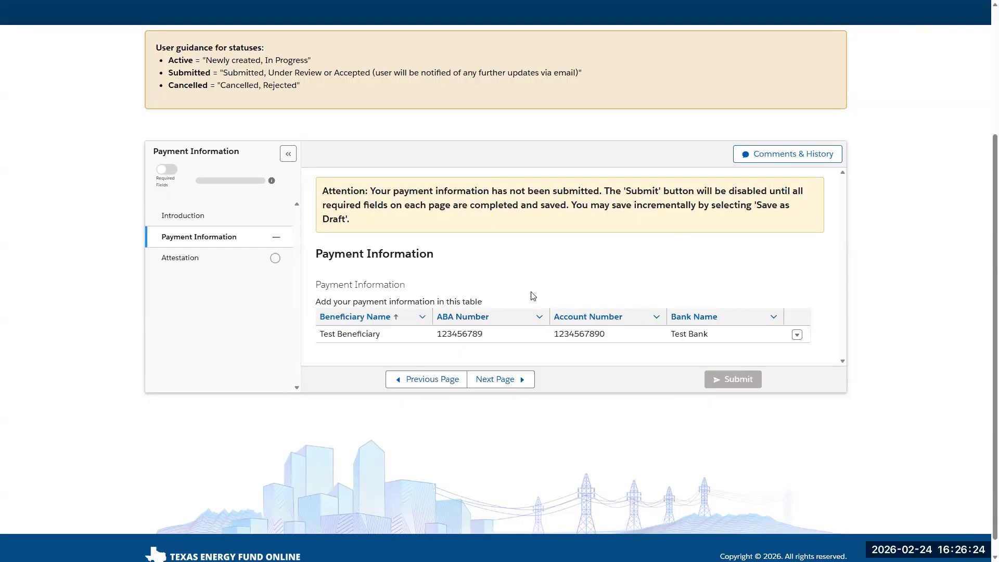
Complete the attestation with the accuracy confirmation, date February 24, 2026 and the signatory's name, and save and submit the payment form.
left_click(527, 379)
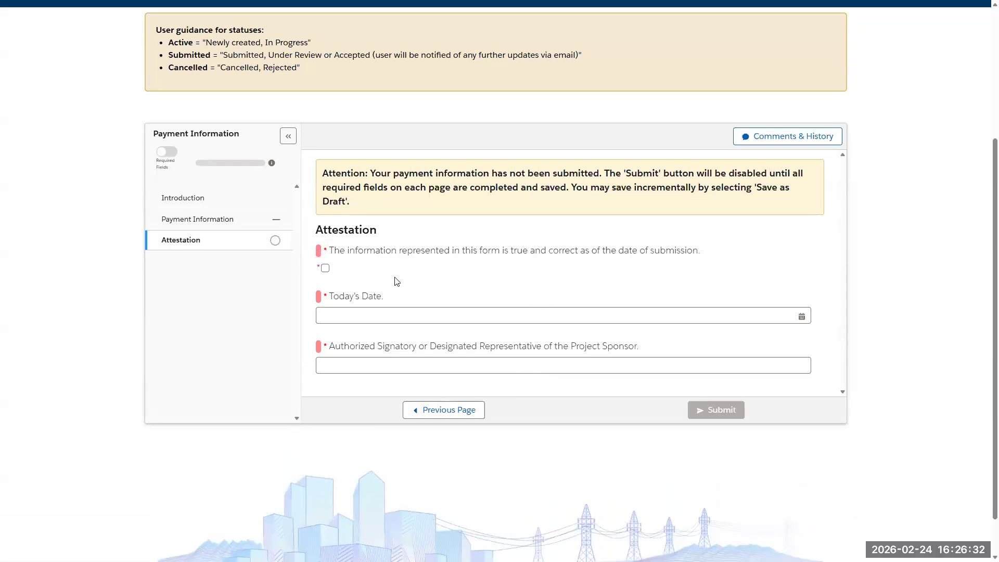
left_click(325, 268)
left_click(413, 308)
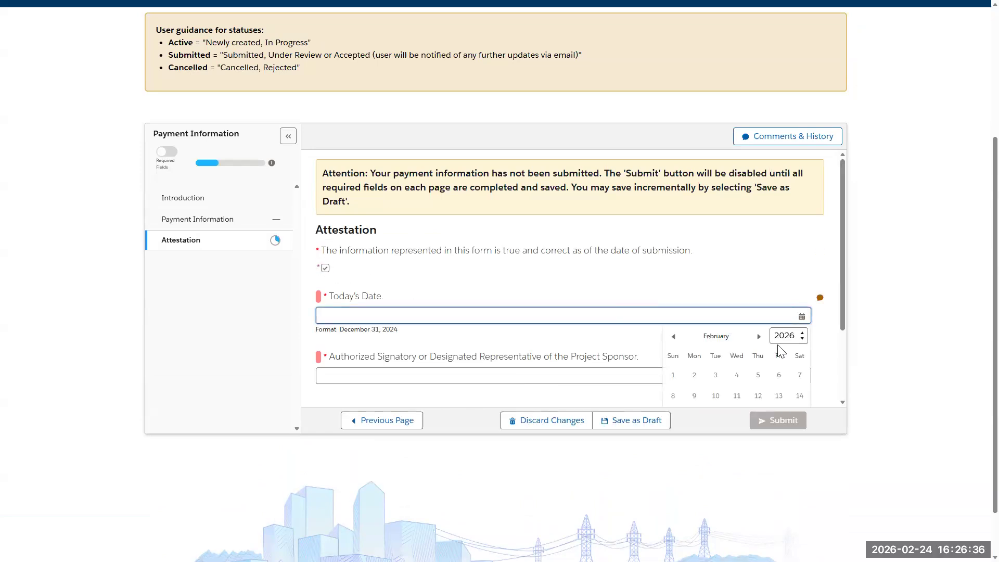
left_click(717, 337)
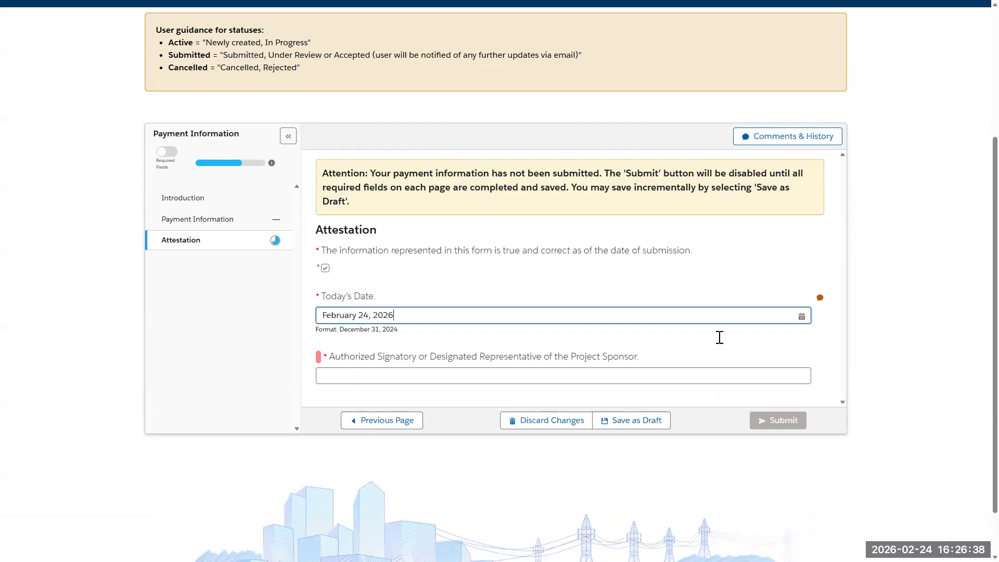
left_click(663, 376)
type("Test Name")
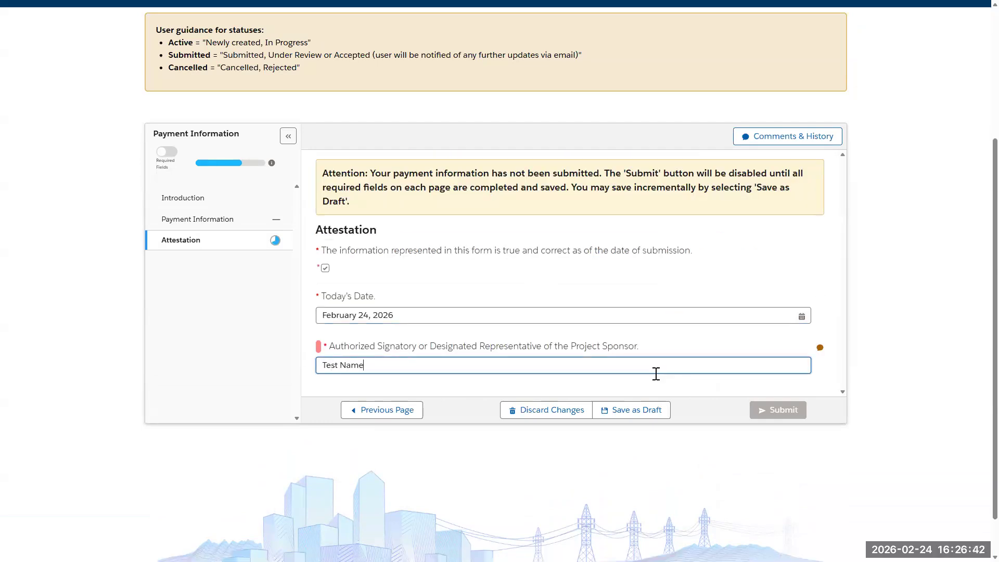
left_click(652, 414)
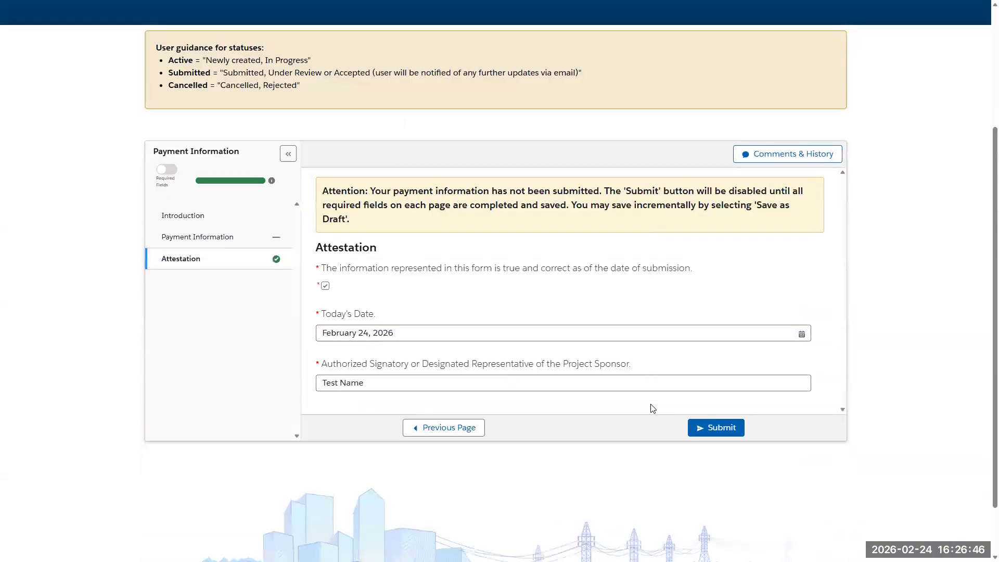
left_click(728, 431)
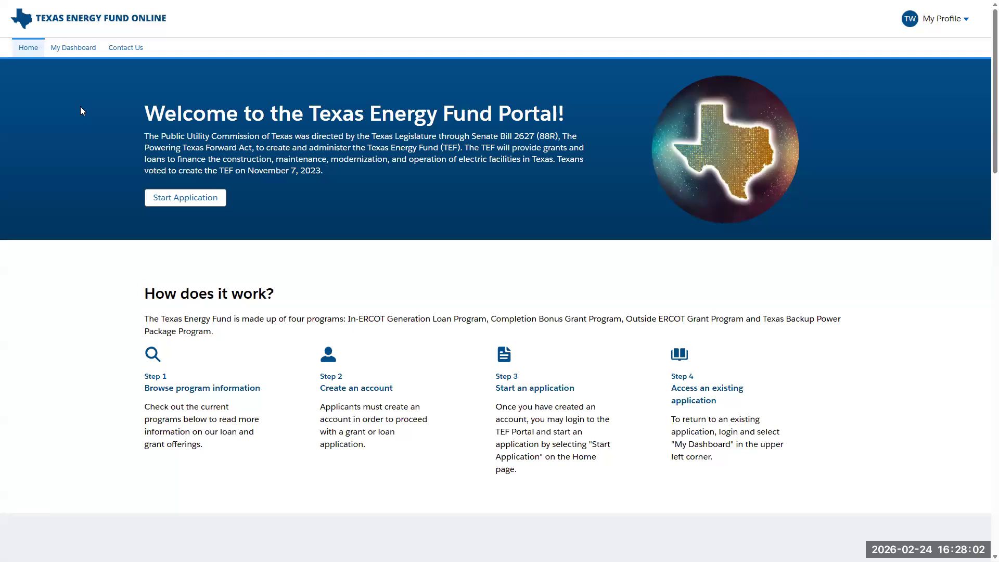
Open Test Award from the active awards on the dashboard.
left_click(70, 50)
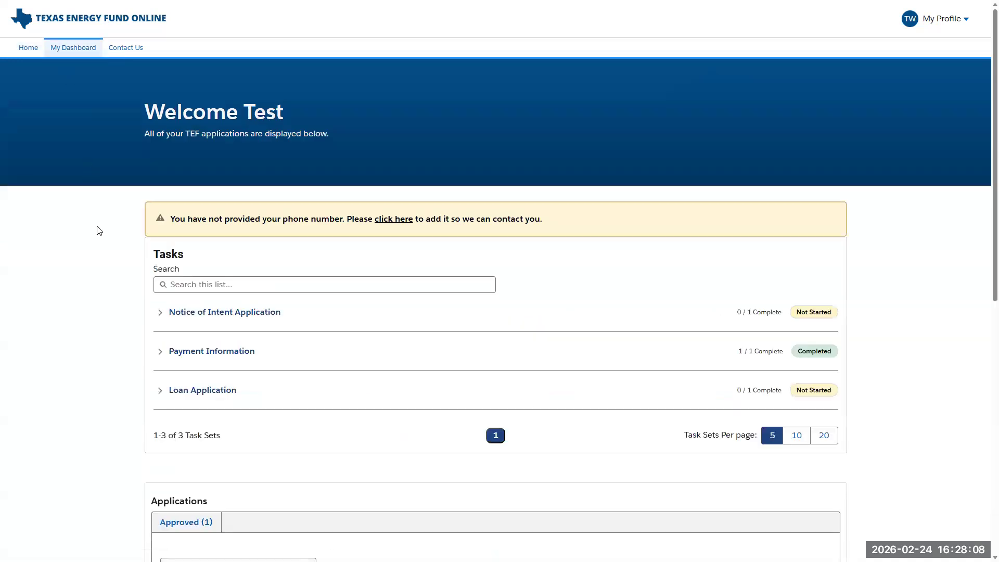
scroll(126, 301, "down", 3)
scroll(125, 300, "down", 5)
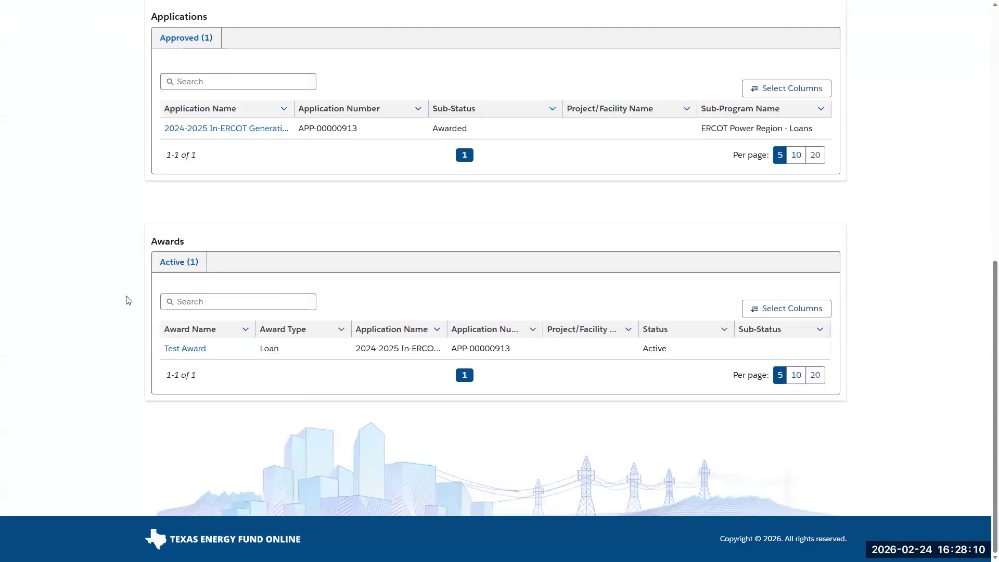
left_click(196, 353)
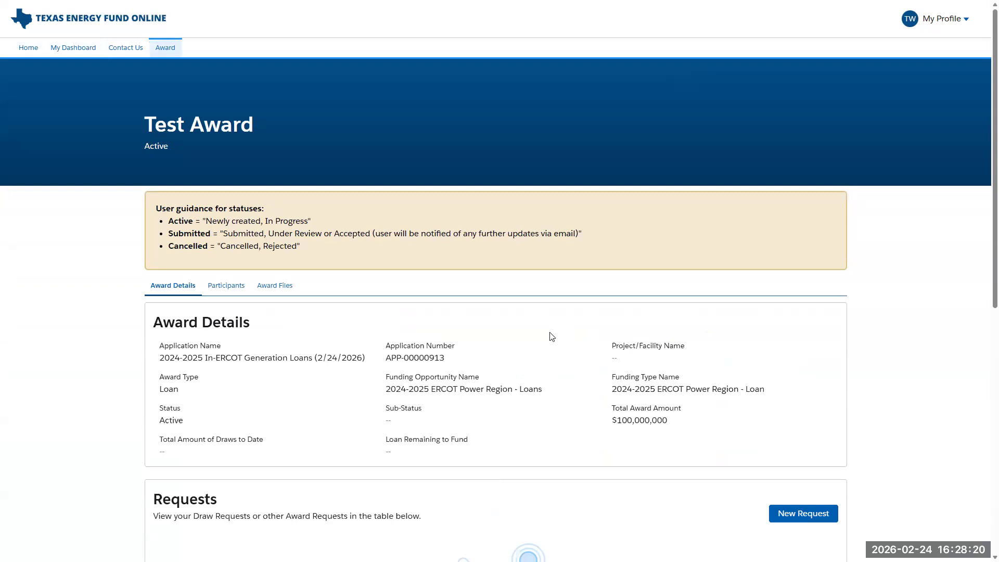
Create a new Draw Request for the award and dismiss the notification.
scroll(551, 335, "down", 3)
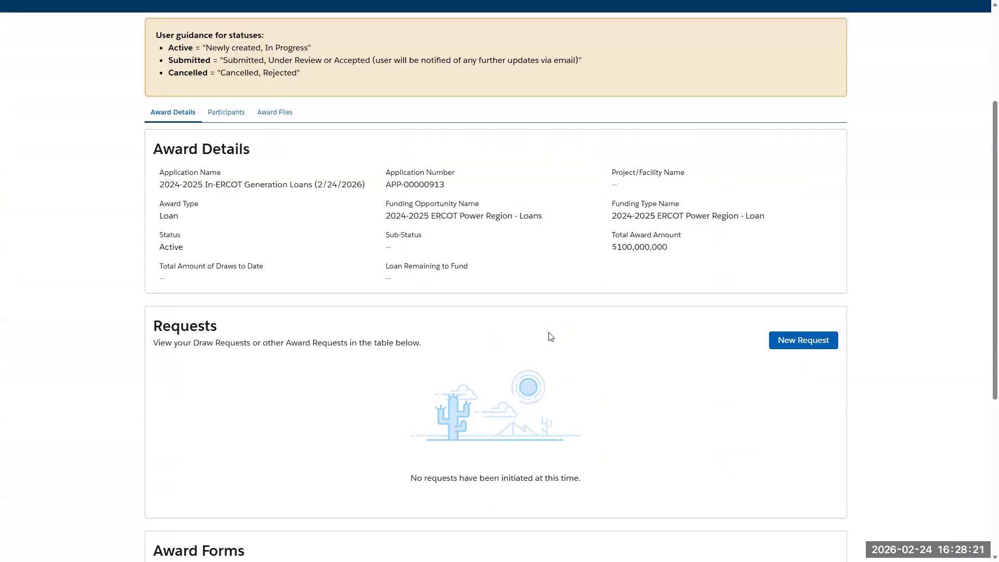
left_click(818, 347)
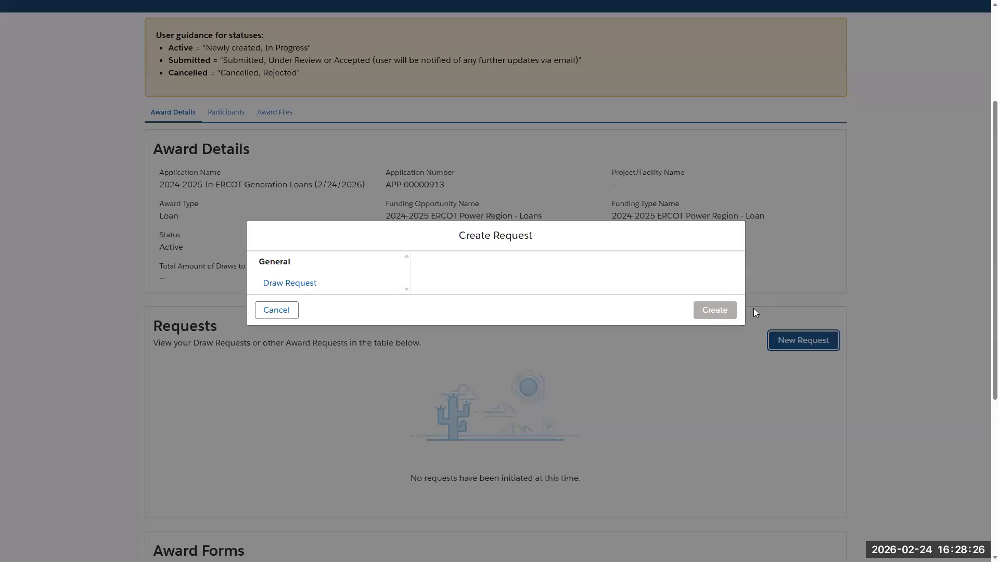
left_click(311, 284)
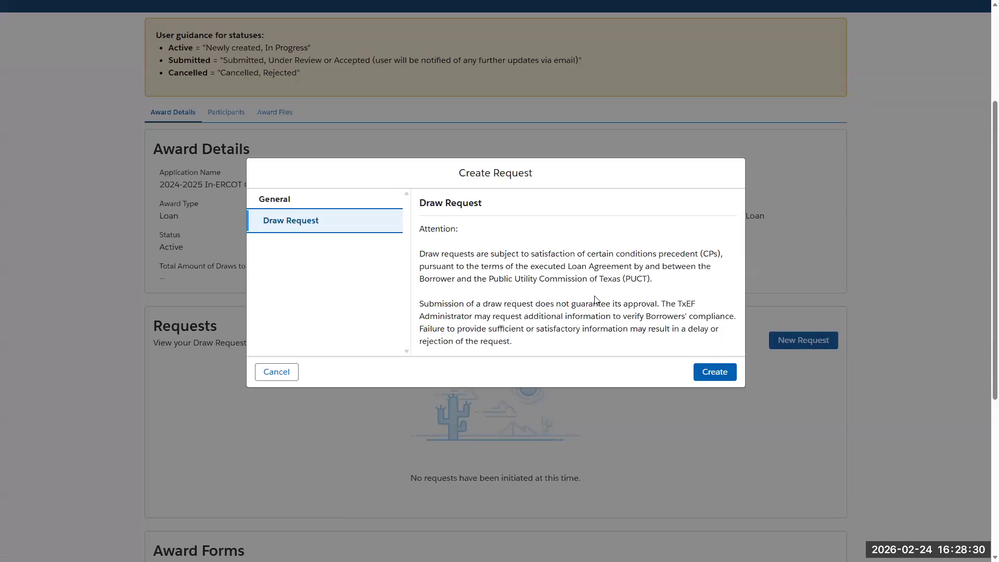
left_click(710, 371)
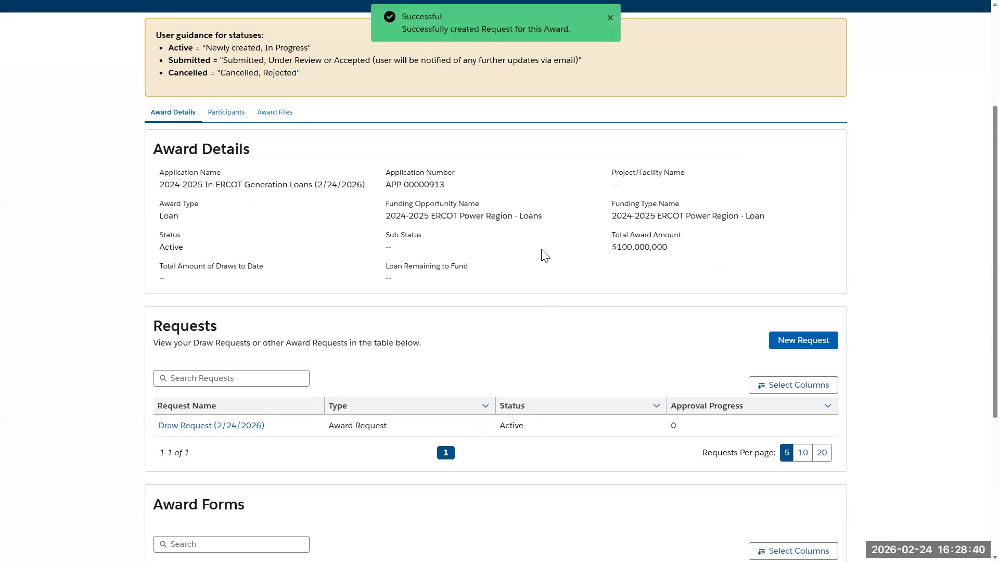
left_click(612, 21)
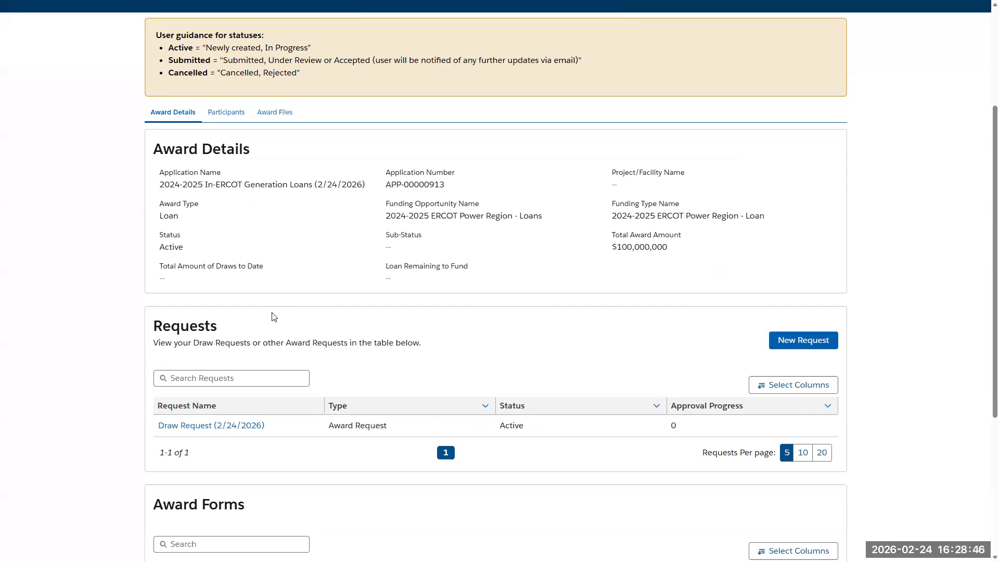
Open Draw Request (2/24/2026) and advance from its introduction to the Draw Information section.
left_click(231, 427)
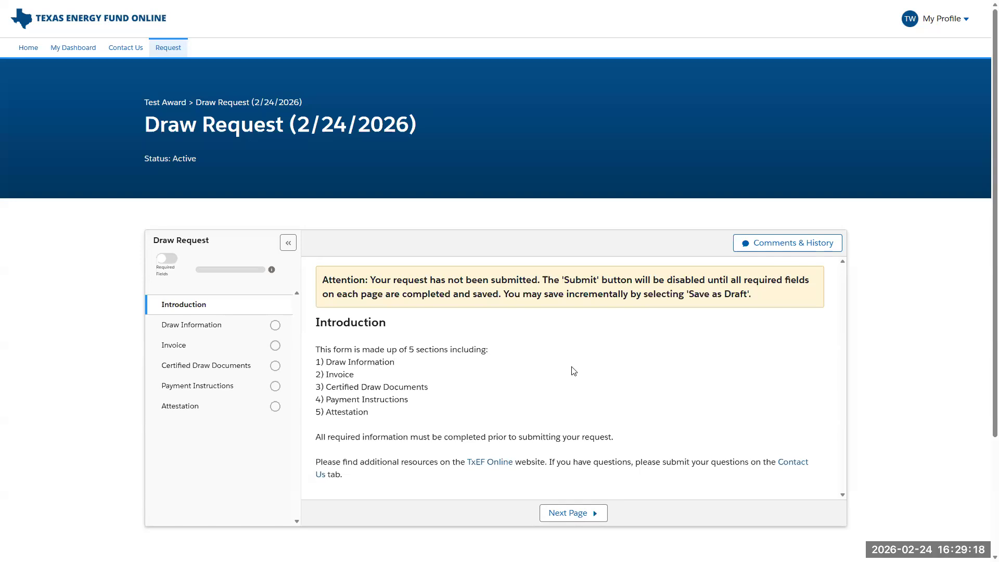
left_click(592, 519)
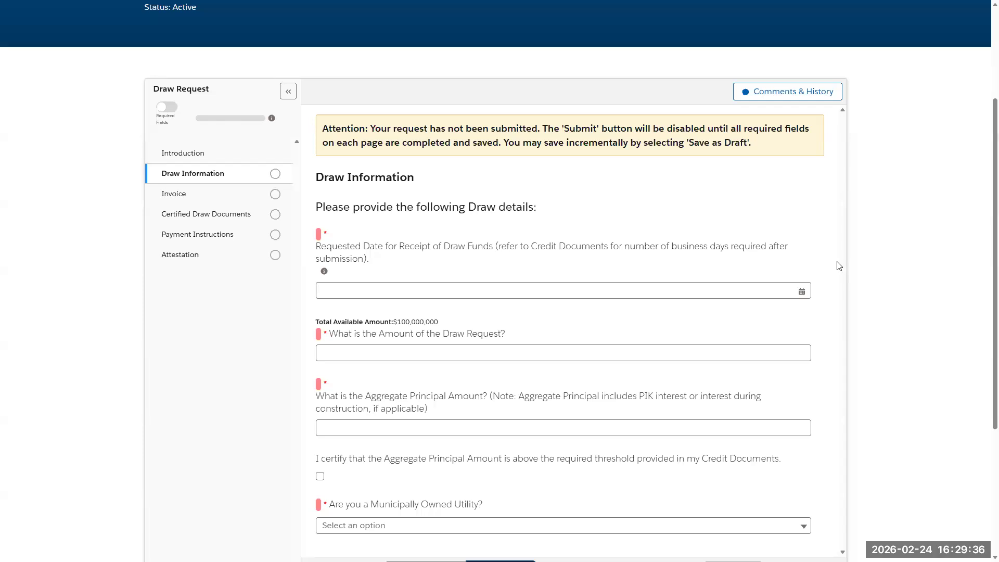
scroll(839, 265, "down", 3)
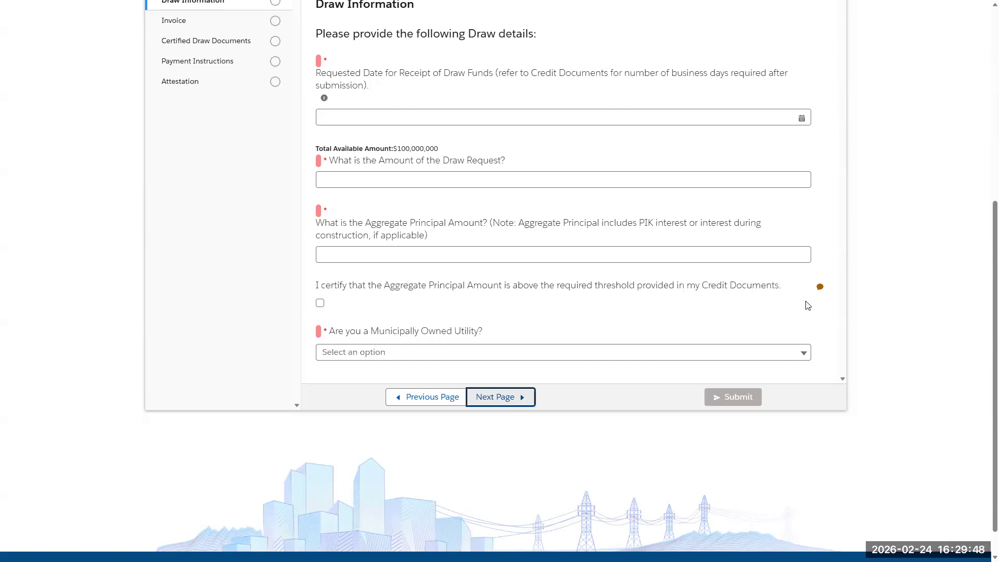
Upload Test Project_Draw003_Invoices_02.17.2026.zip and Test Project_Draw 003_Lead Sheet_02.17.2026.xlsx to the Invoice section's expense information.
left_click(520, 398)
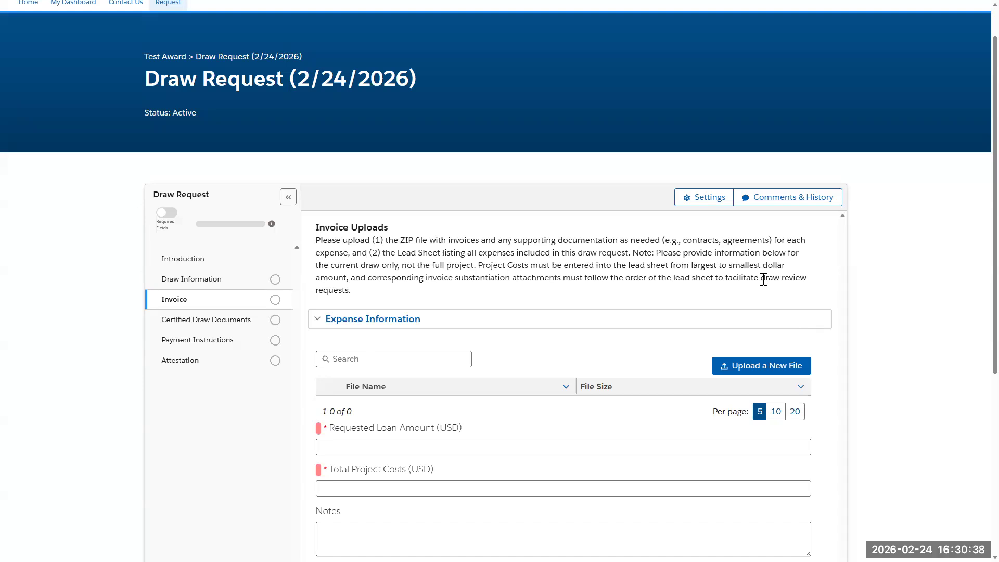
scroll(763, 279, "down", 3)
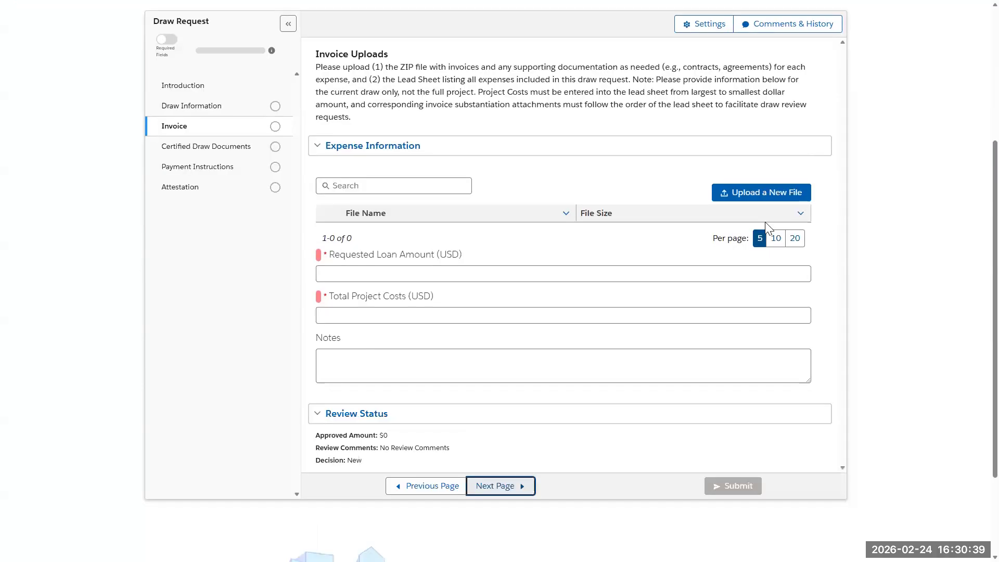
left_click(773, 193)
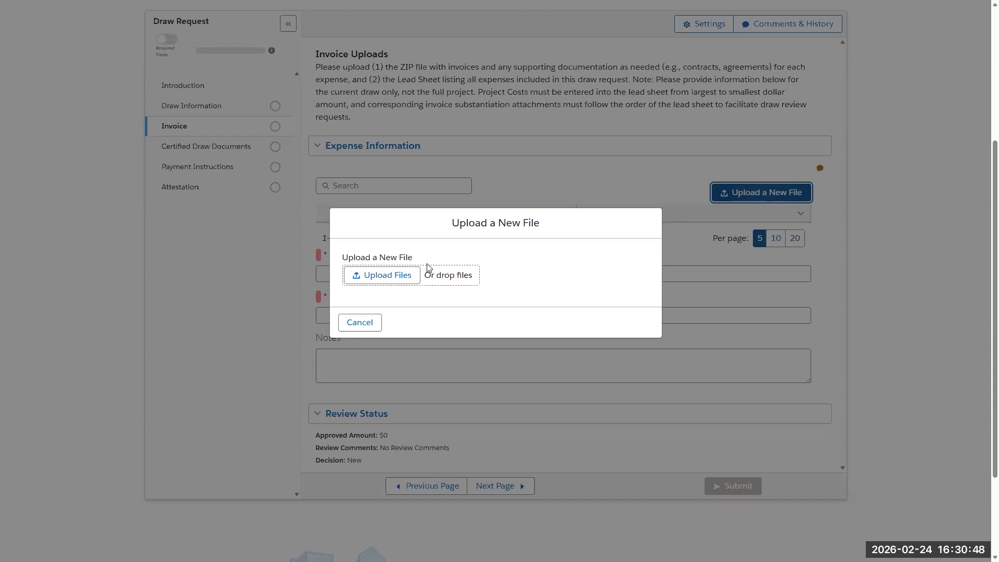
left_click(387, 280)
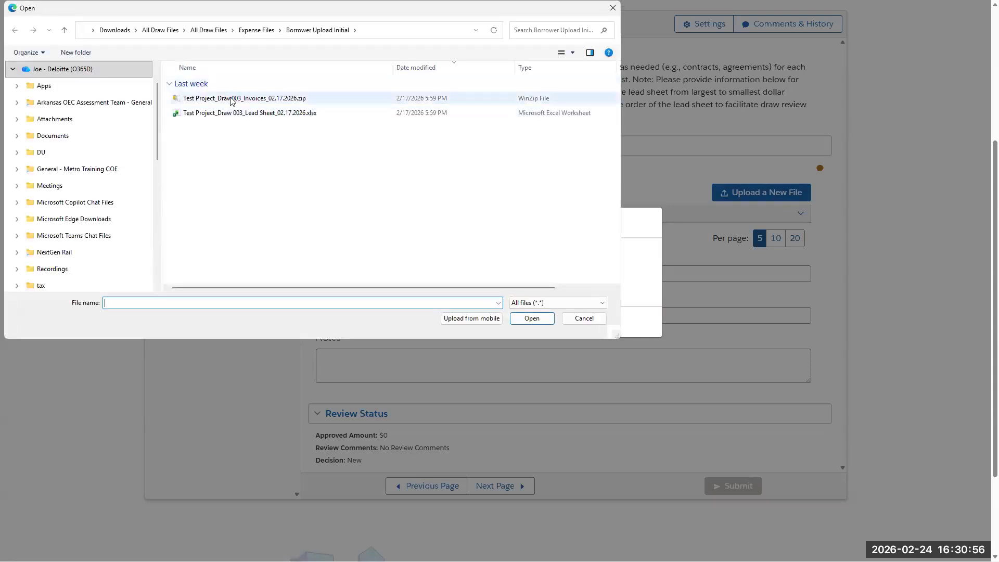
left_click(229, 99)
left_click(230, 114, "shift")
left_click(528, 320)
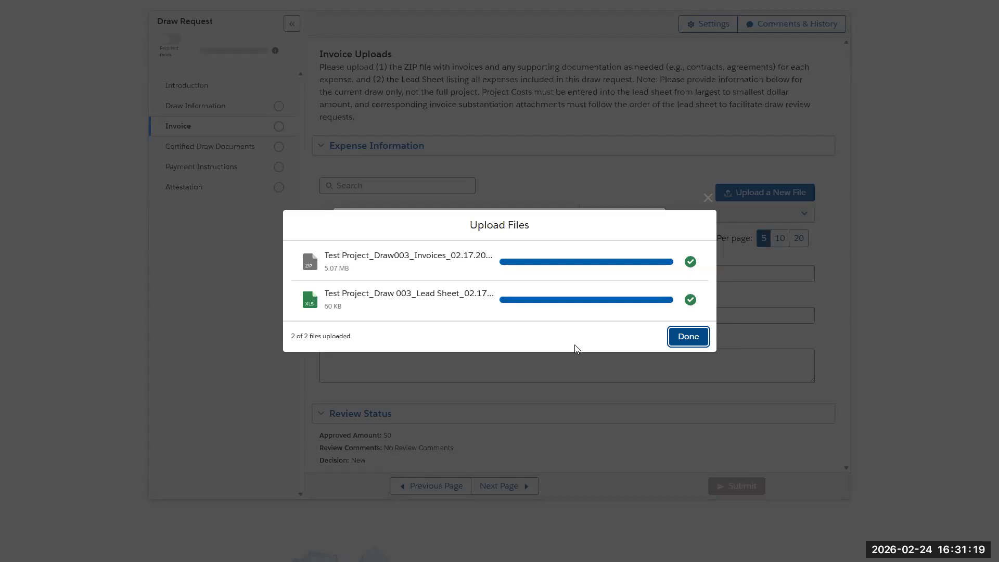
left_click(688, 337)
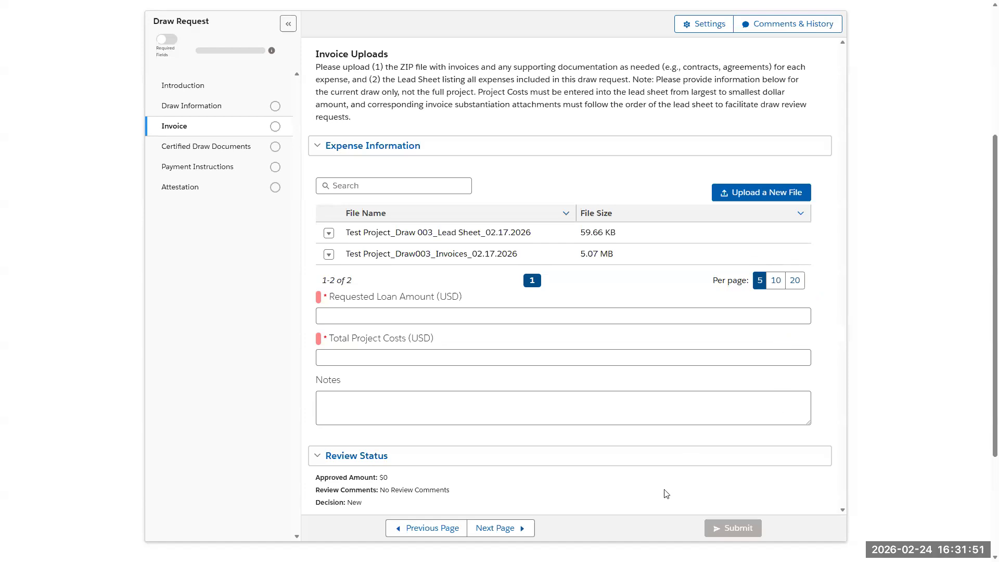
Advance from the Invoice section through Certified Draw Documents to the Payment Instructions section.
scroll(548, 384, "down", 3)
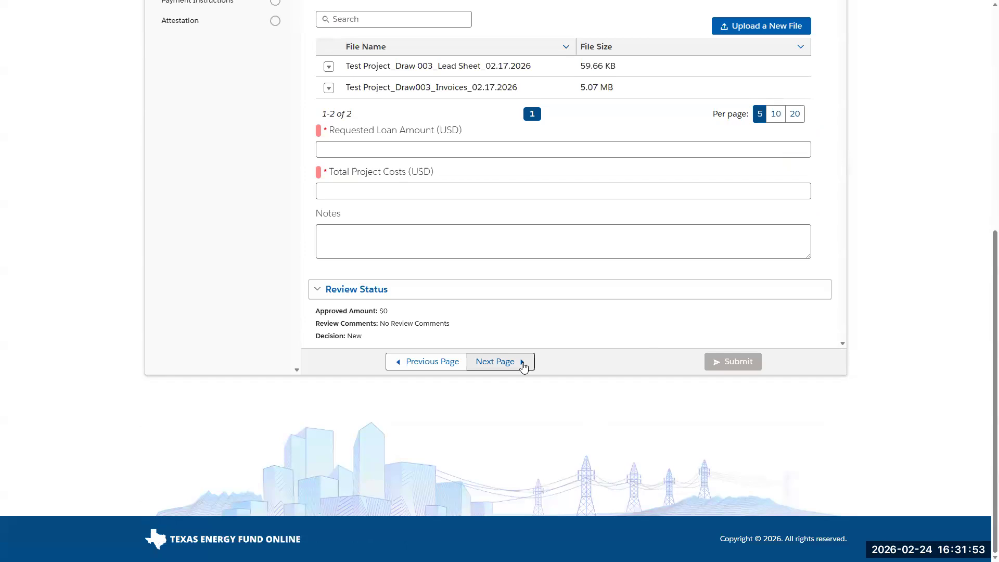
left_click(529, 370)
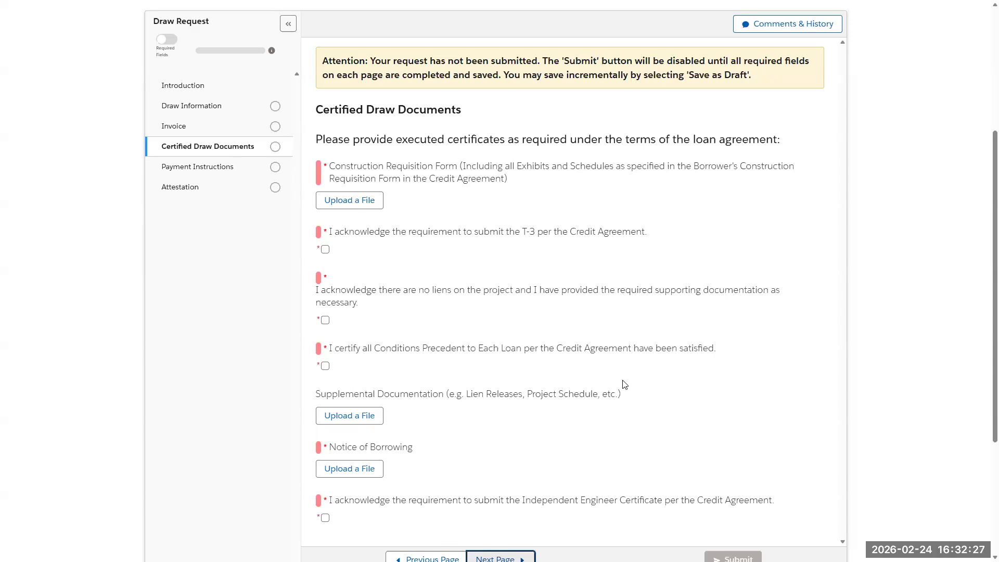
scroll(623, 383, "down", 3)
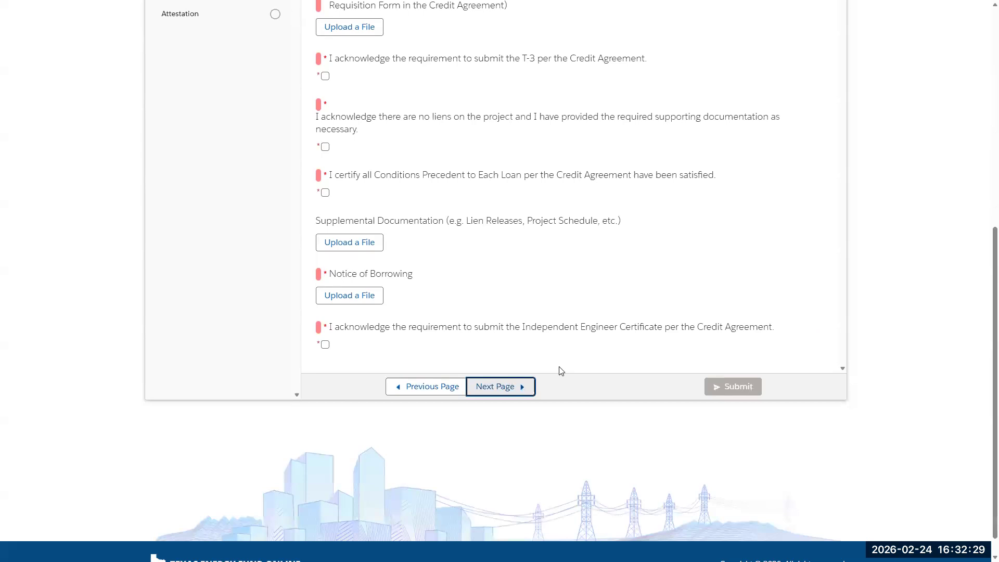
left_click(517, 388)
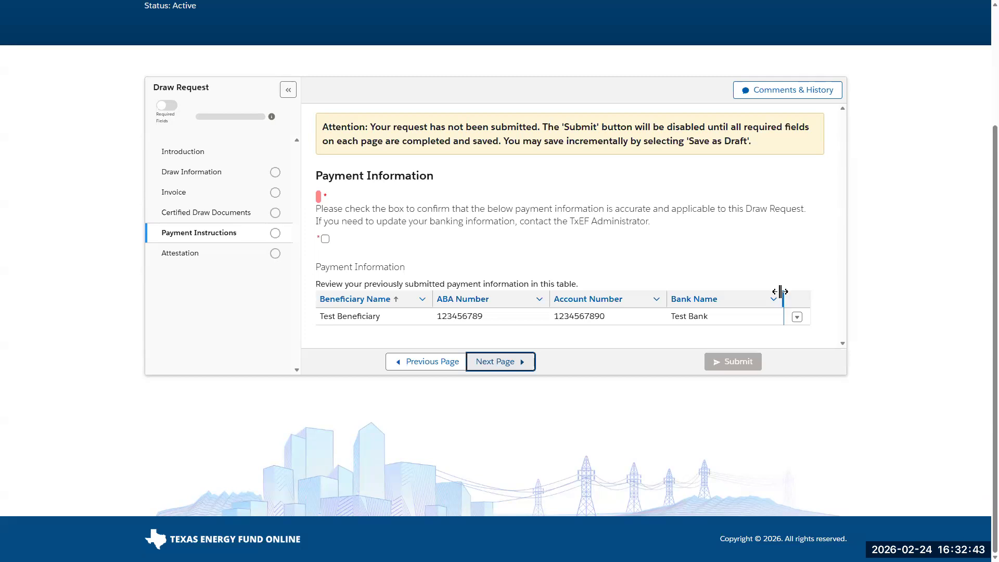
View the details of the previously submitted Test Bank payment record and close them.
left_click(796, 317)
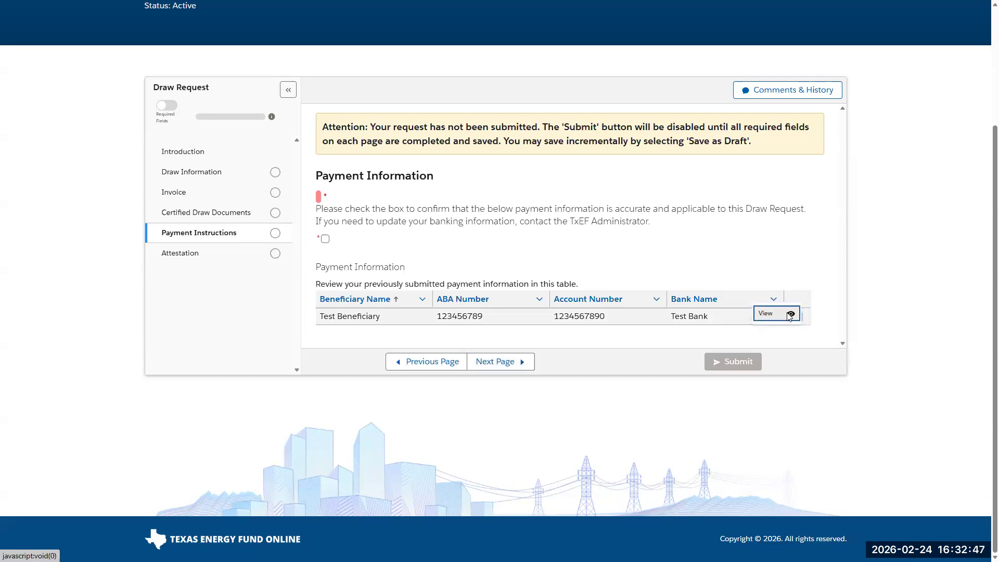
left_click(790, 314)
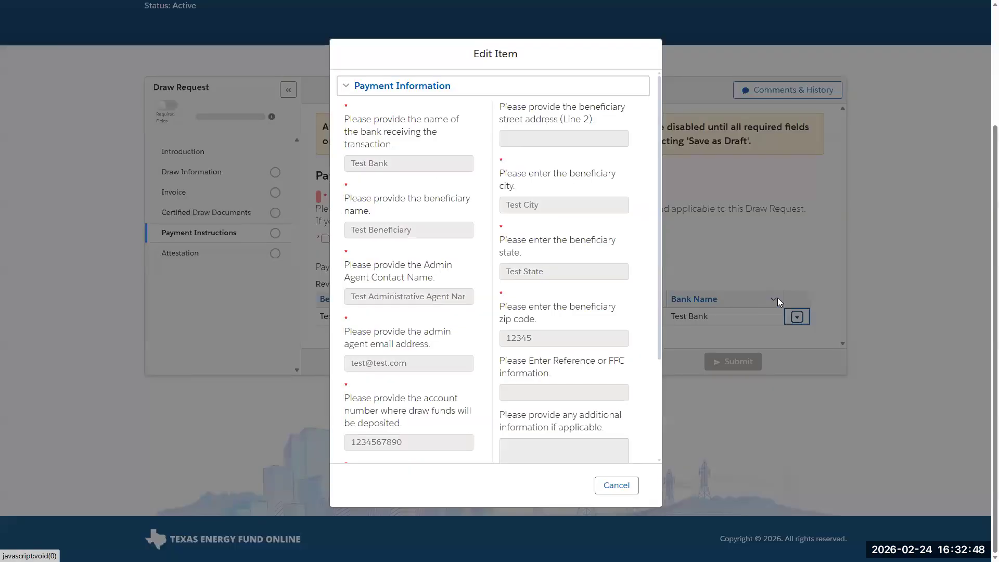
left_click(623, 491)
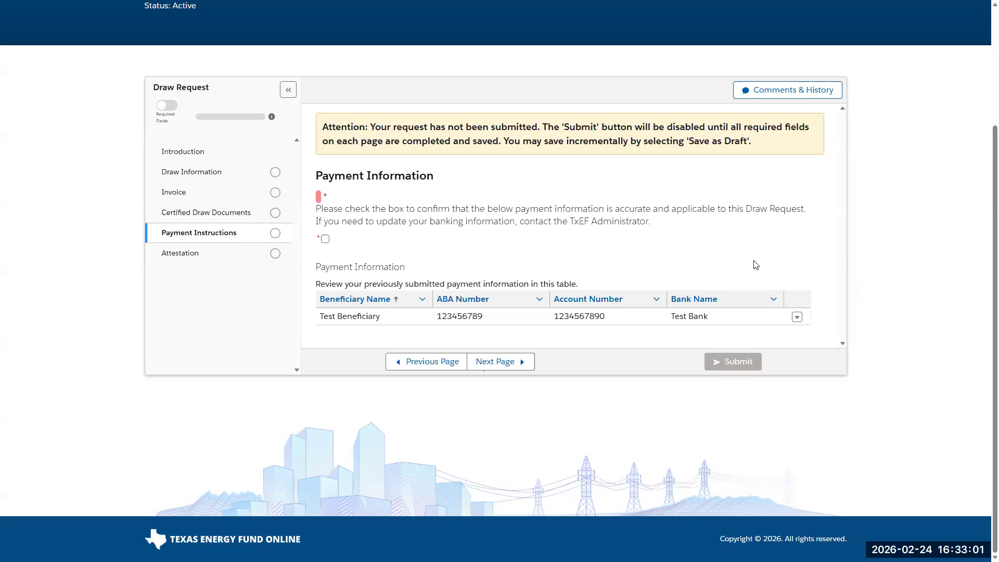
Confirm that the payment information is accurate and applicable to this Draw Request, save the draft, and advance to the Attestation section.
left_click(326, 242)
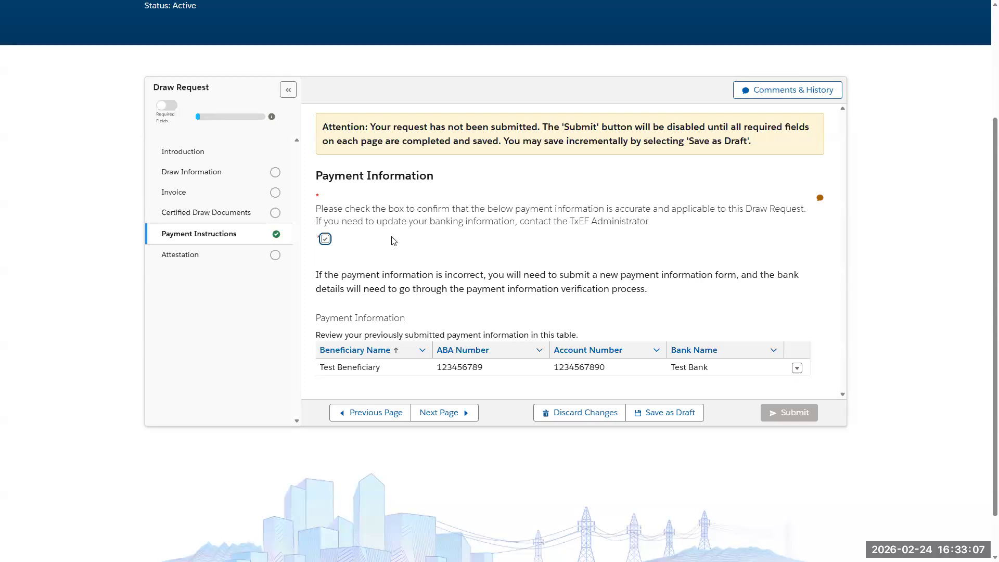
left_click(695, 414)
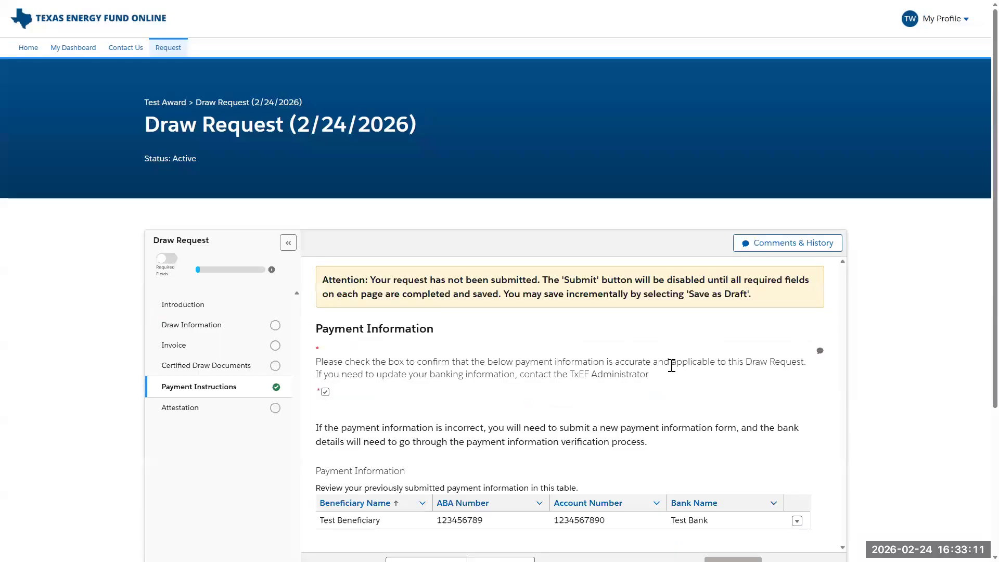
scroll(671, 366, "down", 3)
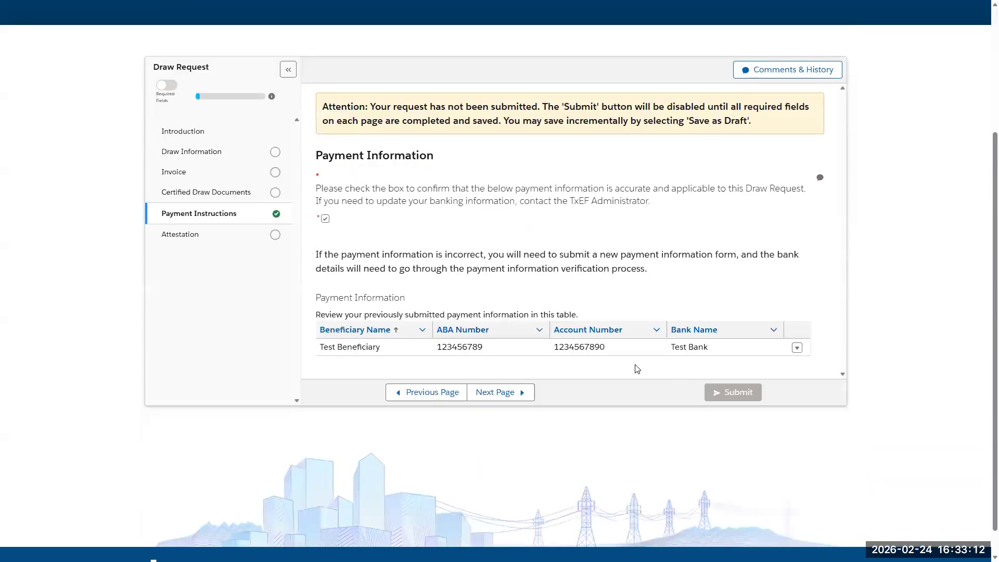
left_click(517, 397)
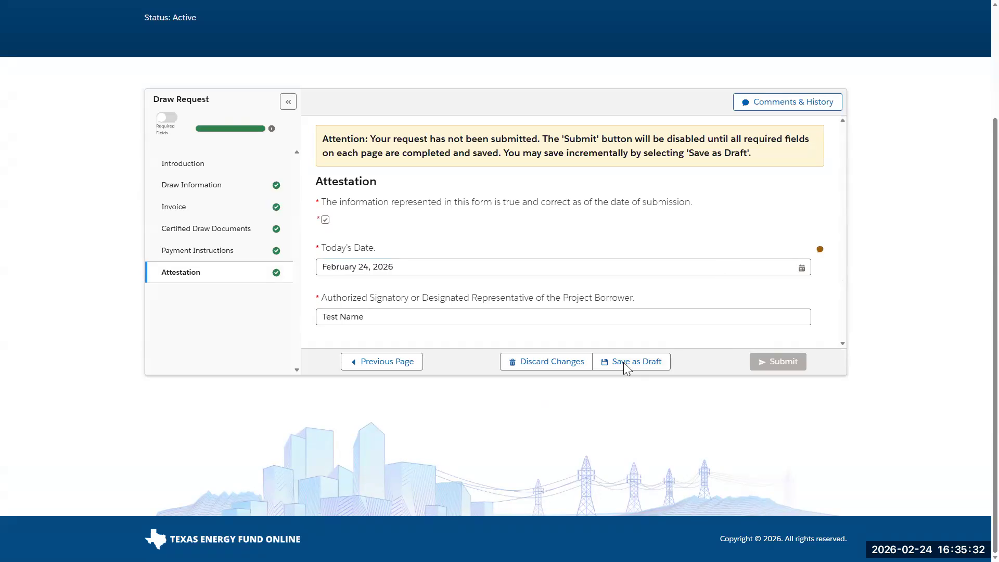
Save the completed Attestation section as a draft and submit the Draw Request.
left_click(648, 365)
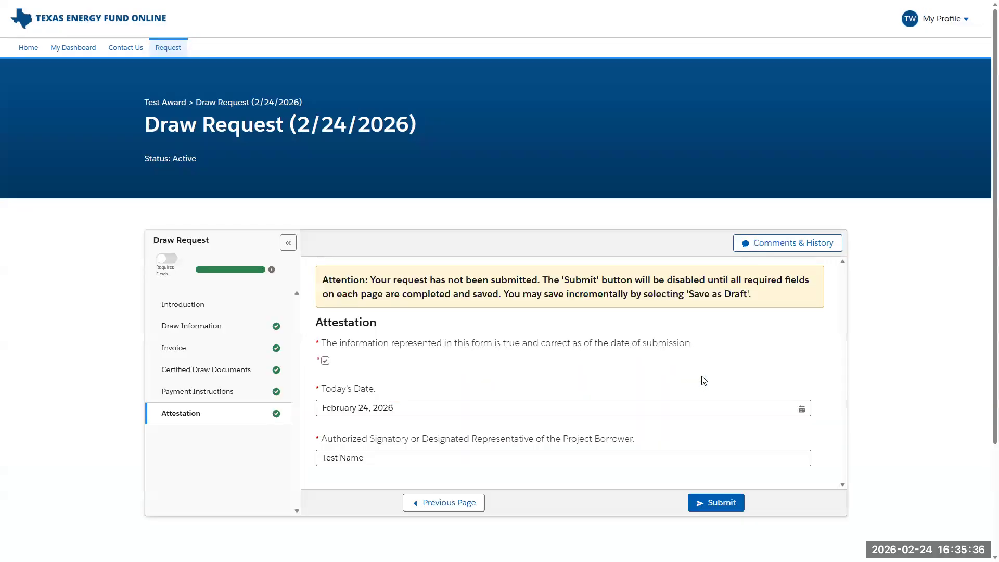
scroll(702, 377, "down", 3)
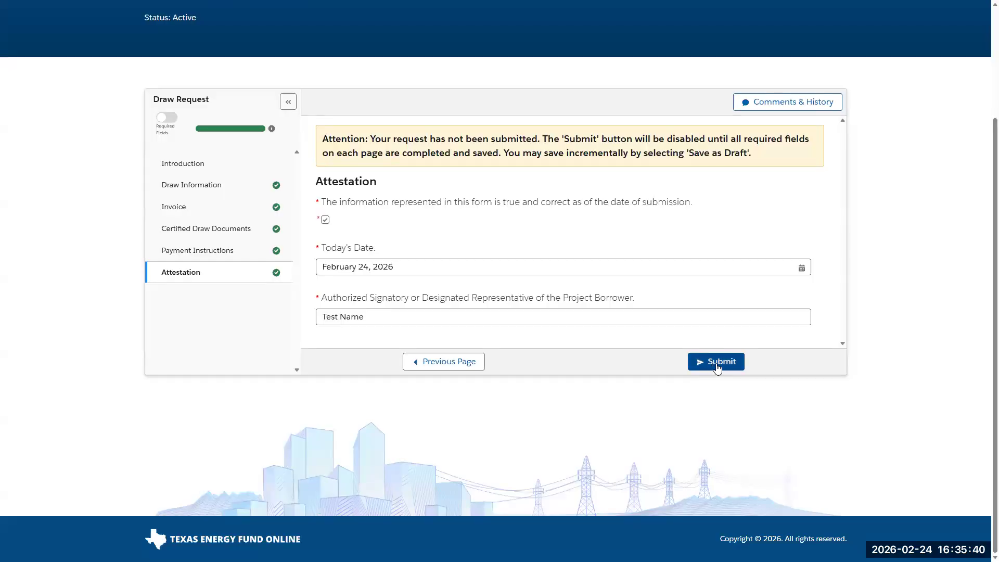
left_click(718, 367)
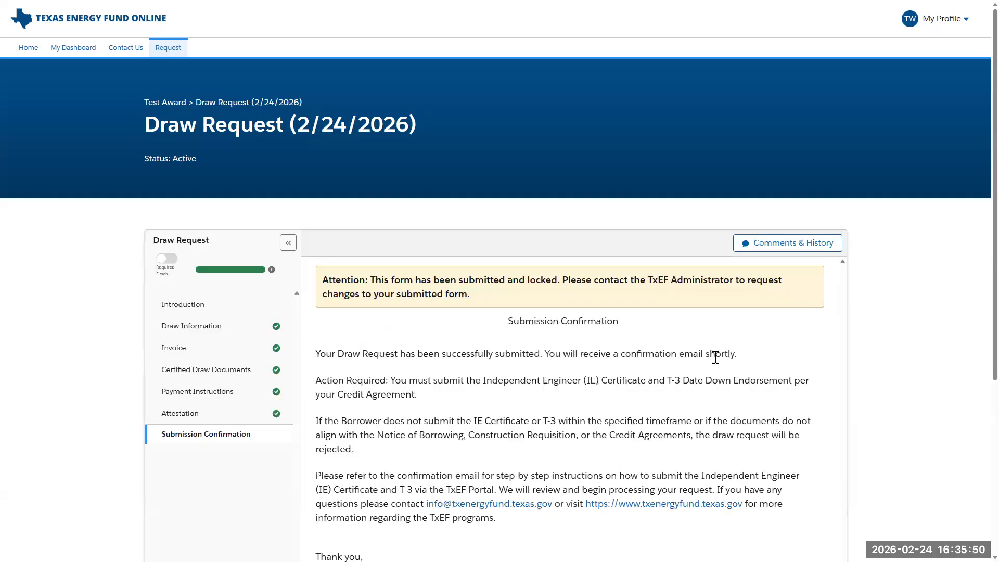
scroll(843, 250, "down", 1)
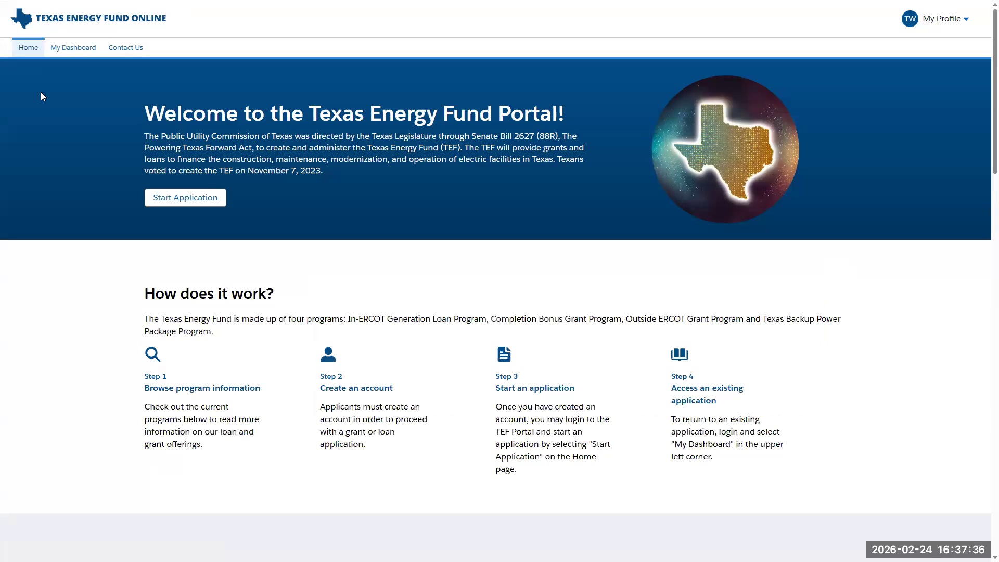
Open Test Award from the dashboard's active awards and show its Award Files.
left_click(68, 52)
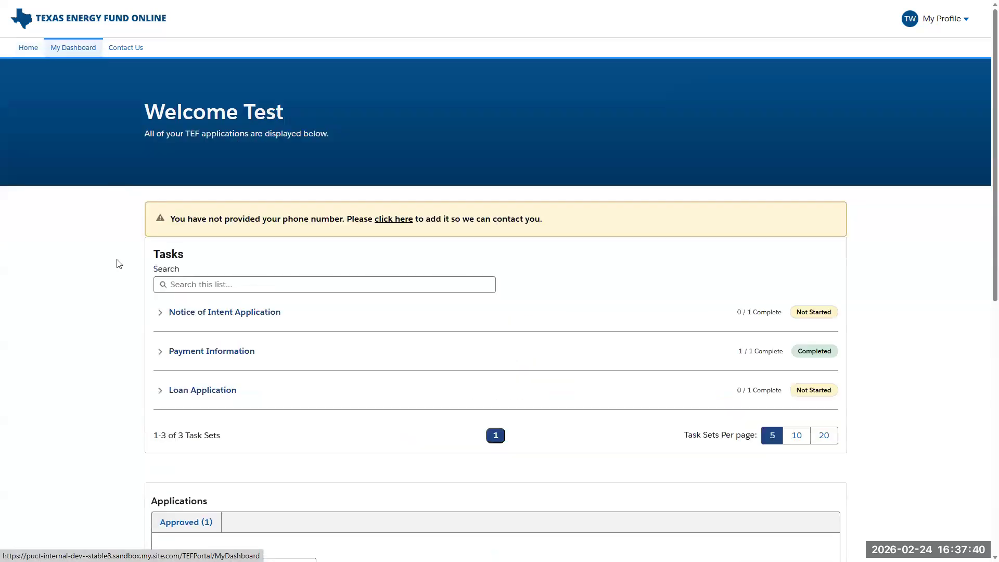
scroll(119, 262, "down", 10)
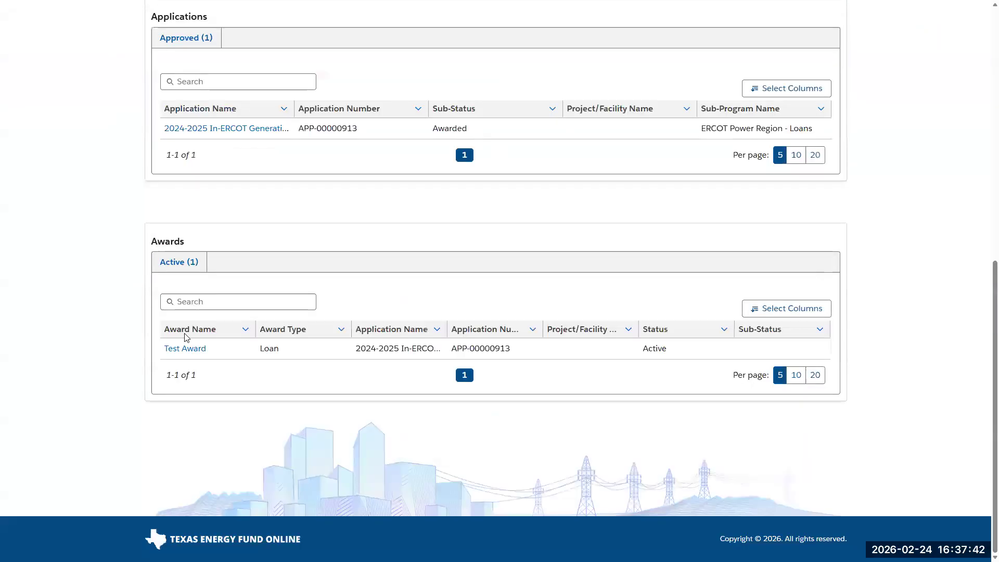
left_click(191, 350)
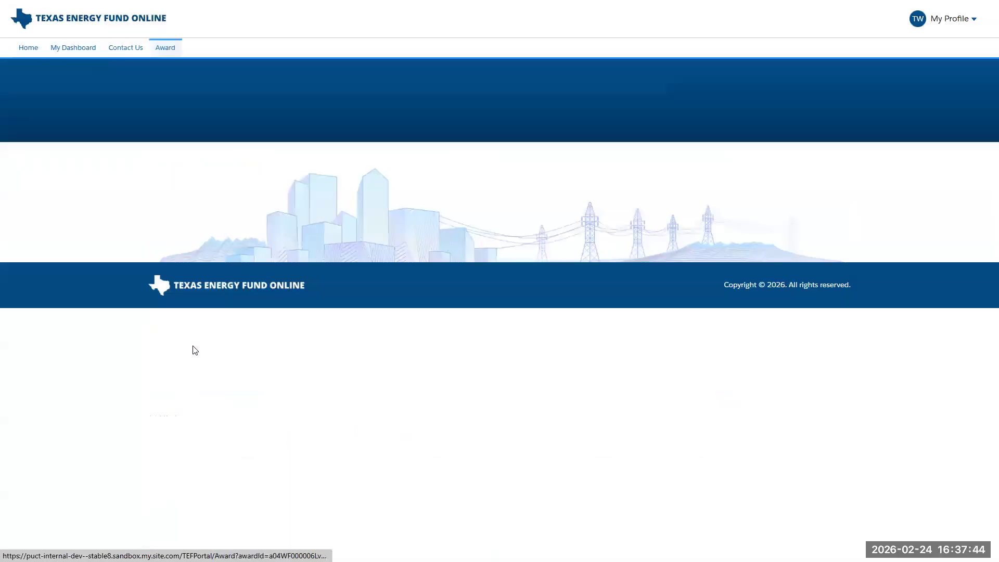
scroll(151, 188, "down", 3)
scroll(155, 192, "up", 3)
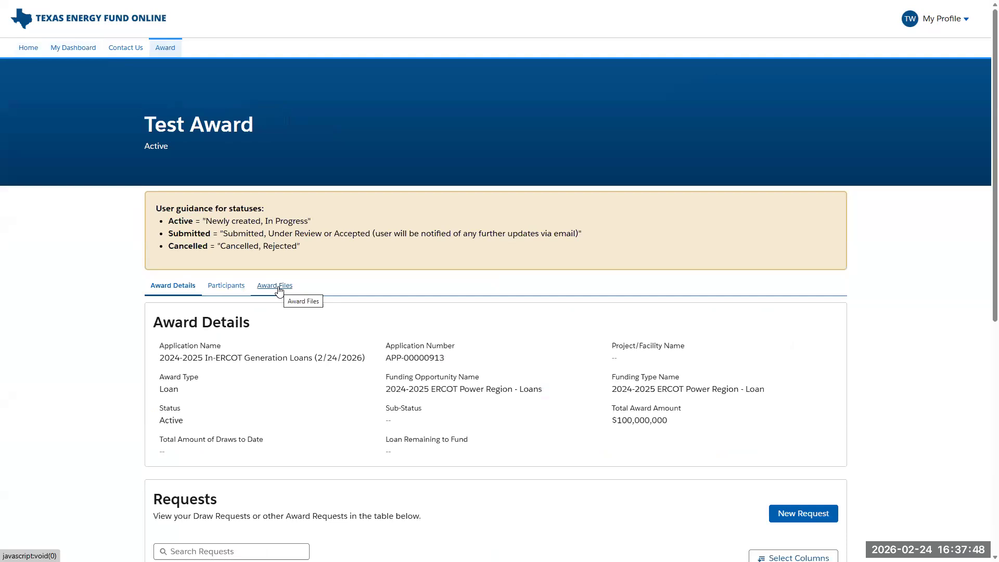
left_click(275, 286)
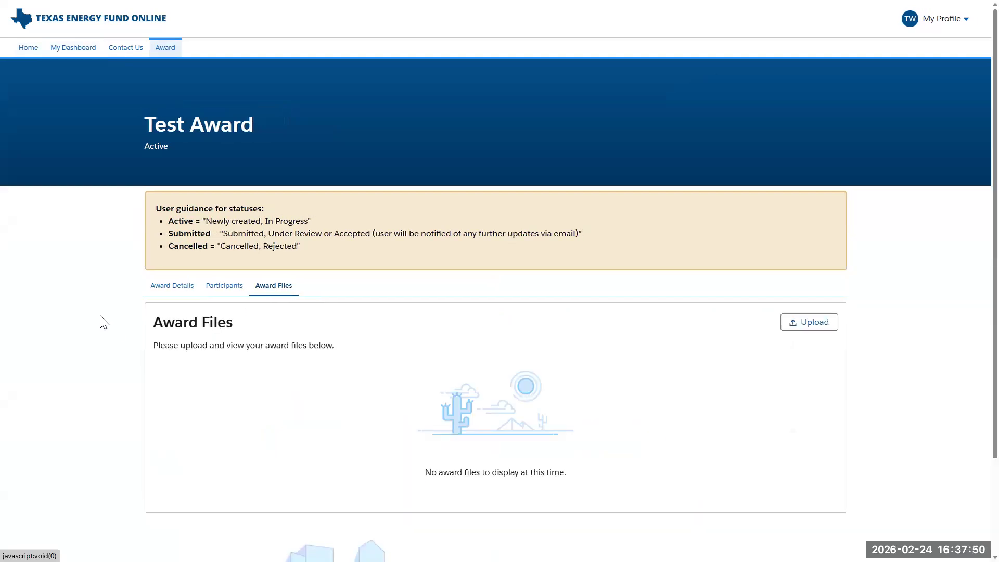
Upload App507_IE Cert for Borrowing Date 03.11.26_02.27.2026.pdf to the award files, described as "App507_IE Cert for Borrowing Date 03.11.26_02.27.2026".
left_click(803, 327)
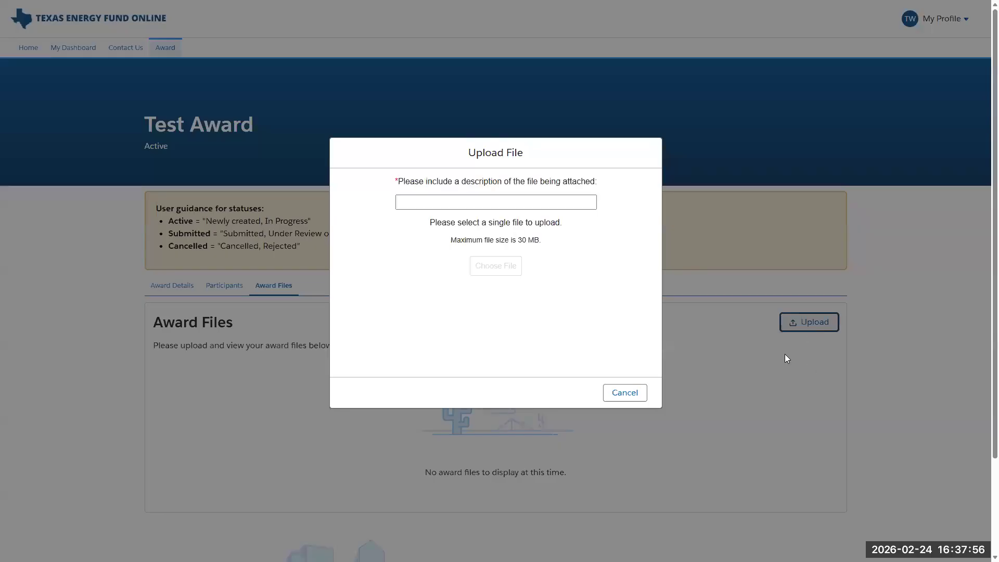
left_click(563, 205)
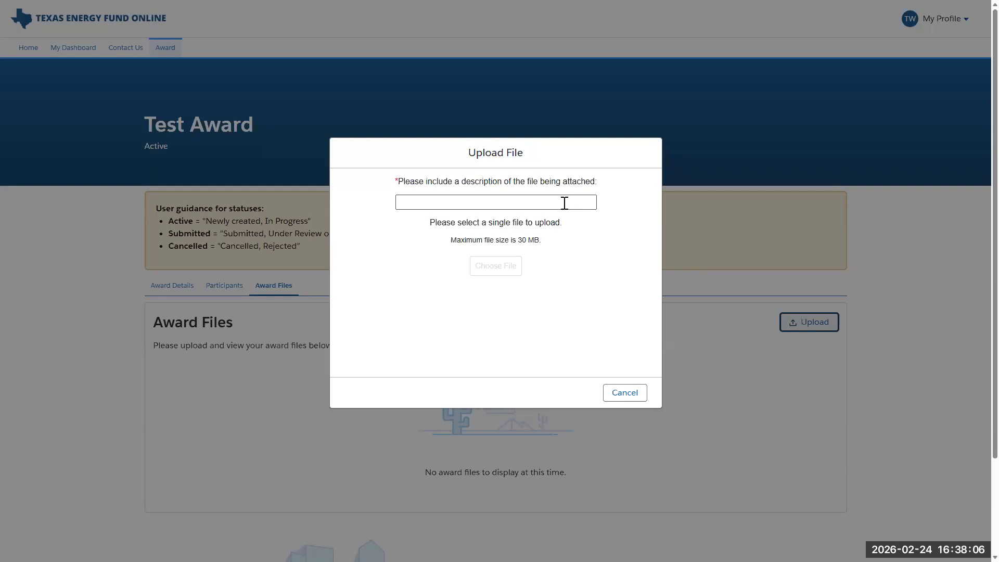
left_click(564, 203)
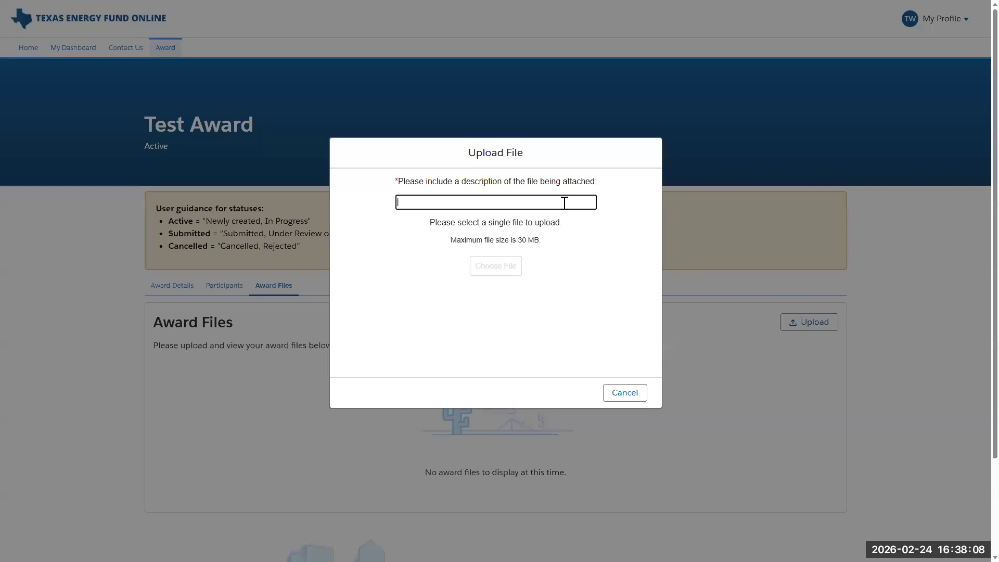
type("App507_IE Cert for Borrowing Date 03.11.26_02.27.2026")
left_click(576, 271)
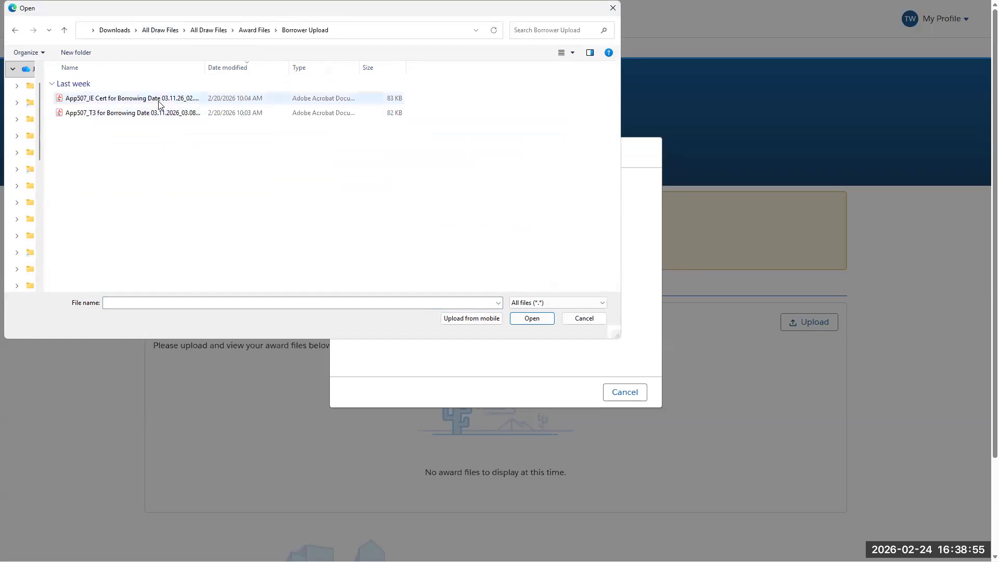
left_click(252, 99)
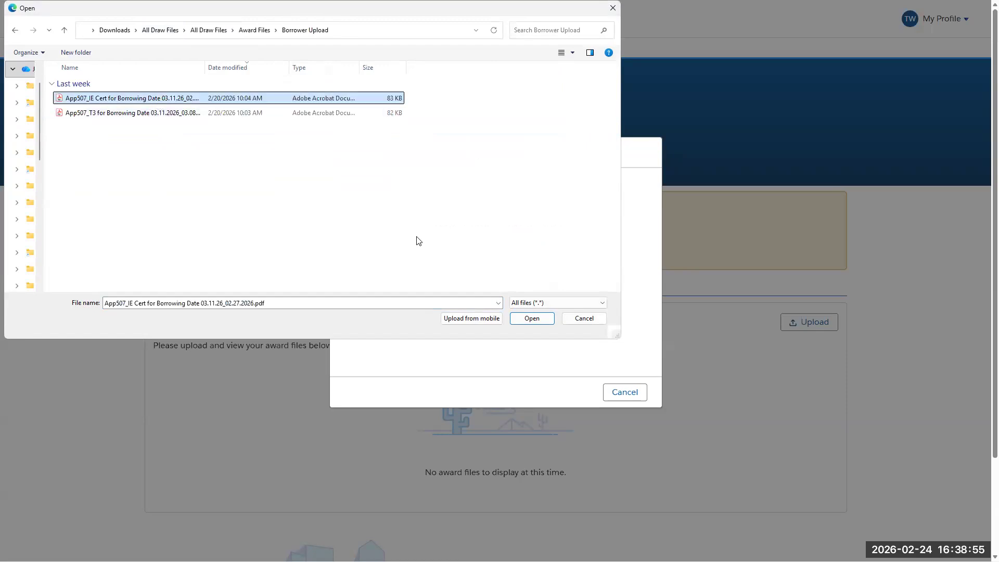
left_click(537, 321)
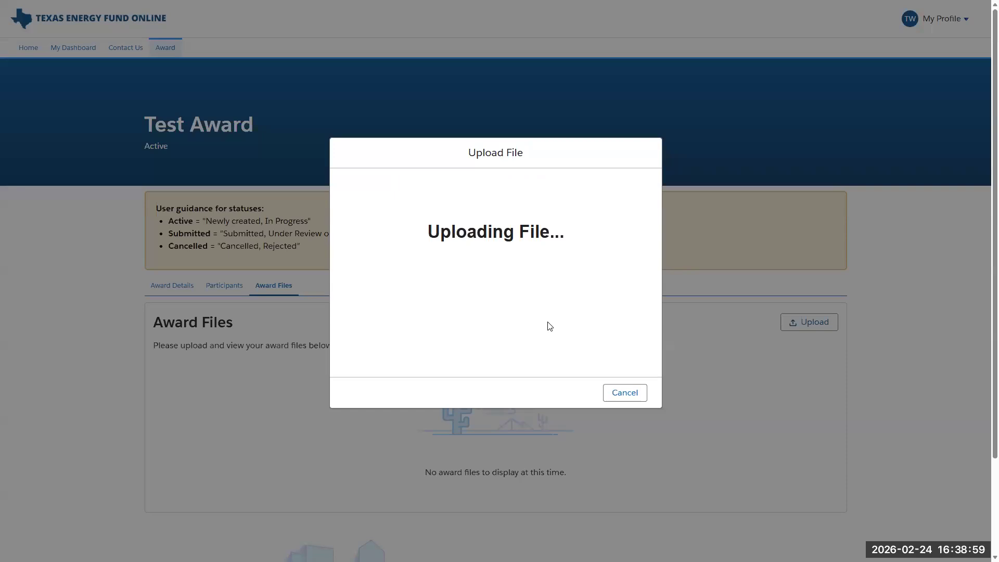